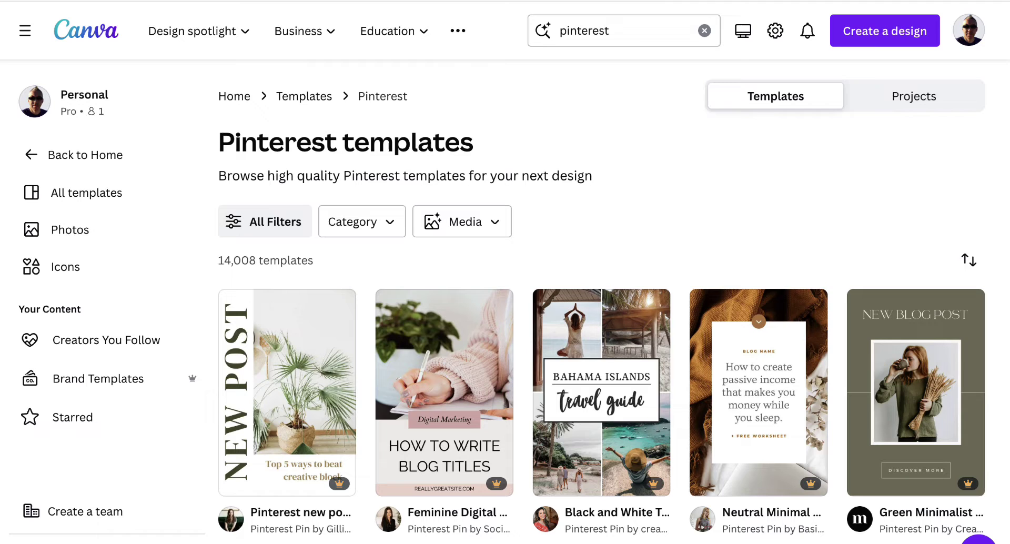
# Step: Scroll the Pinterest pin templates gallery to see more designs
pyautogui.scroll(-2, 544, 244)
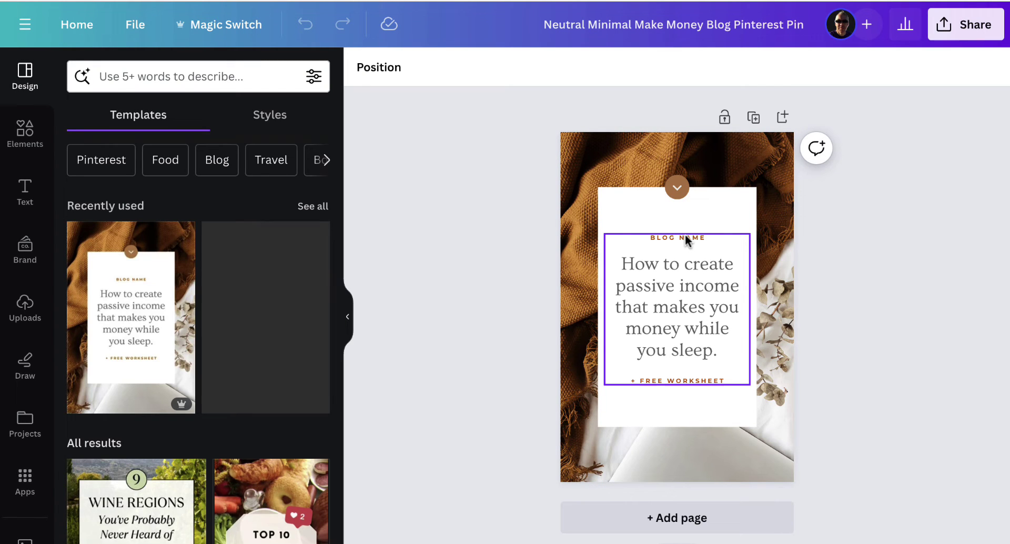
# Step: Delete the '+ FREE WORKSHEET' line from the Neutral Minimal pin's text group
pyautogui.click(685, 235)
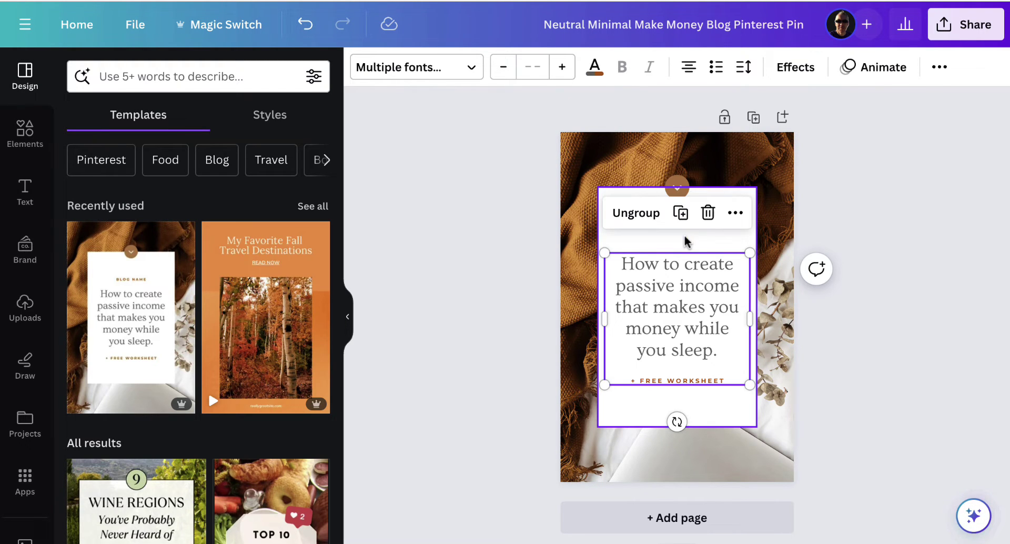
pyautogui.click(673, 379)
pyautogui.press('Delete')
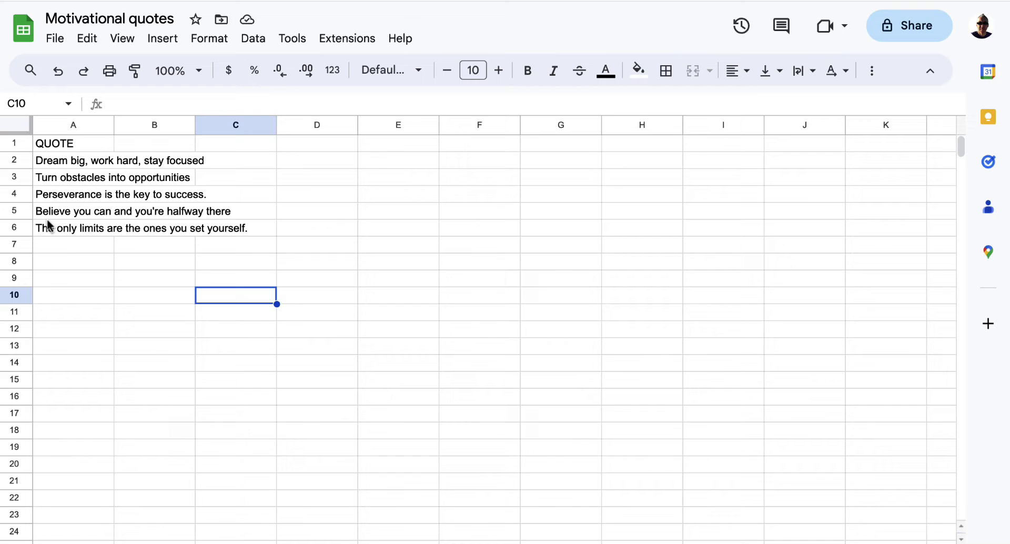
# Step: Download the Motivational quotes sheet as a Comma Separated Values (.csv) file
pyautogui.click(58, 42)
pyautogui.moveTo(128, 235)
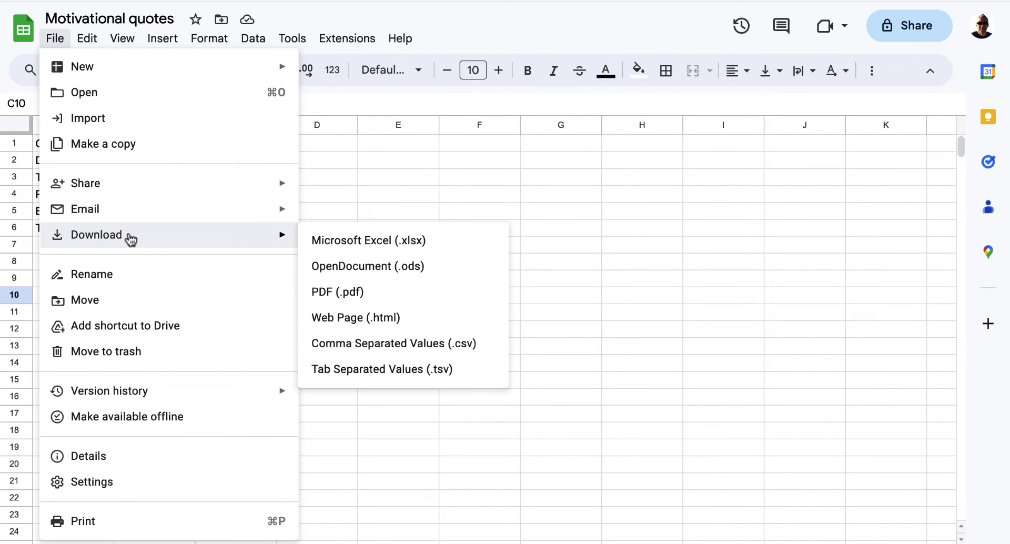
pyautogui.click(373, 347)
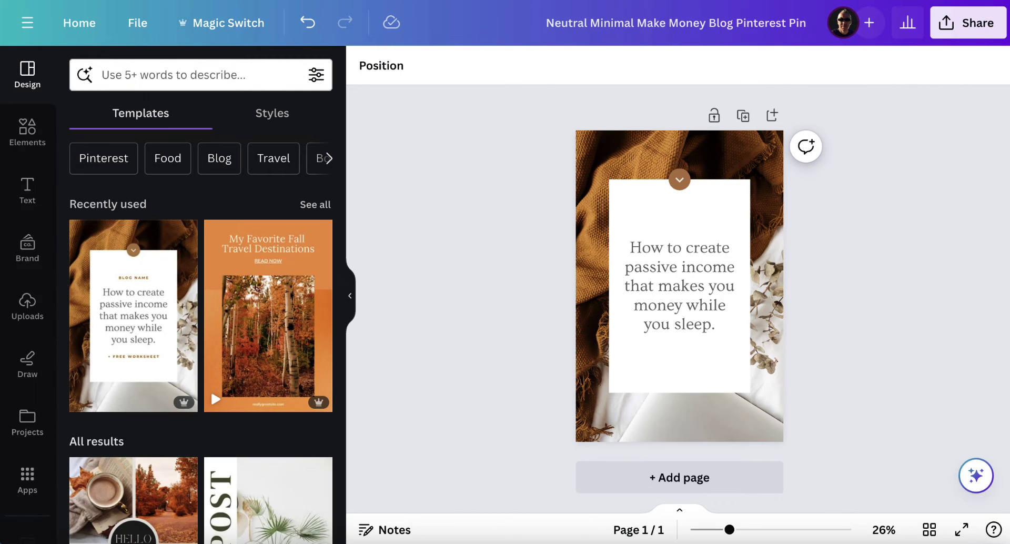
# Step: Change the pin headline to the Loubag font, size 63, and make it bold
pyautogui.click(678, 284)
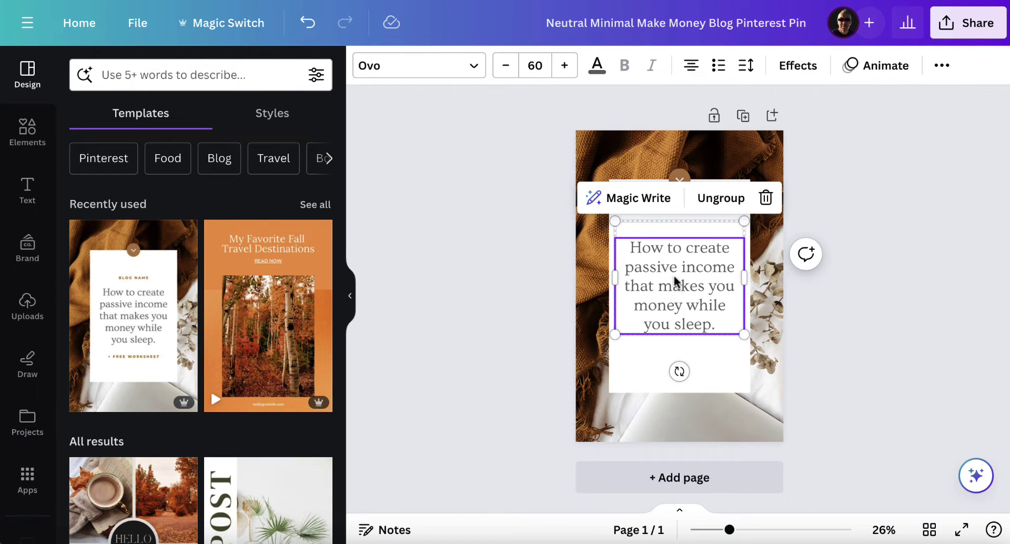
pyautogui.click(432, 67)
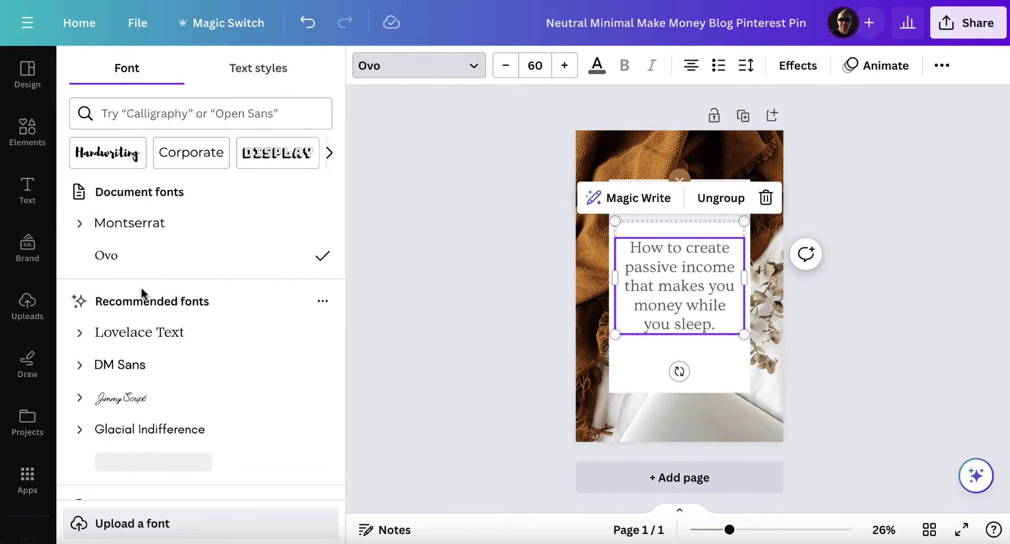
pyautogui.scroll(-3, 141, 288)
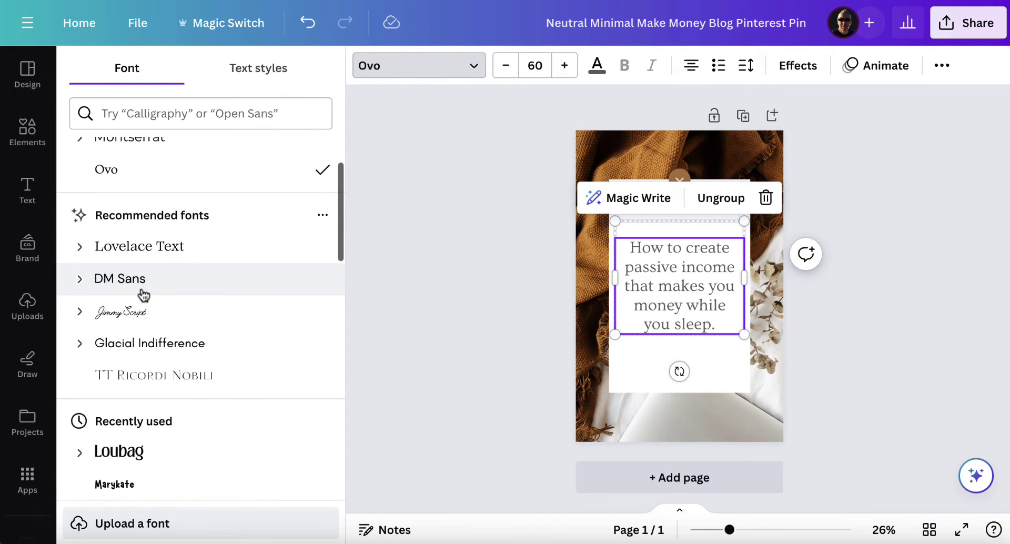
pyautogui.click(116, 453)
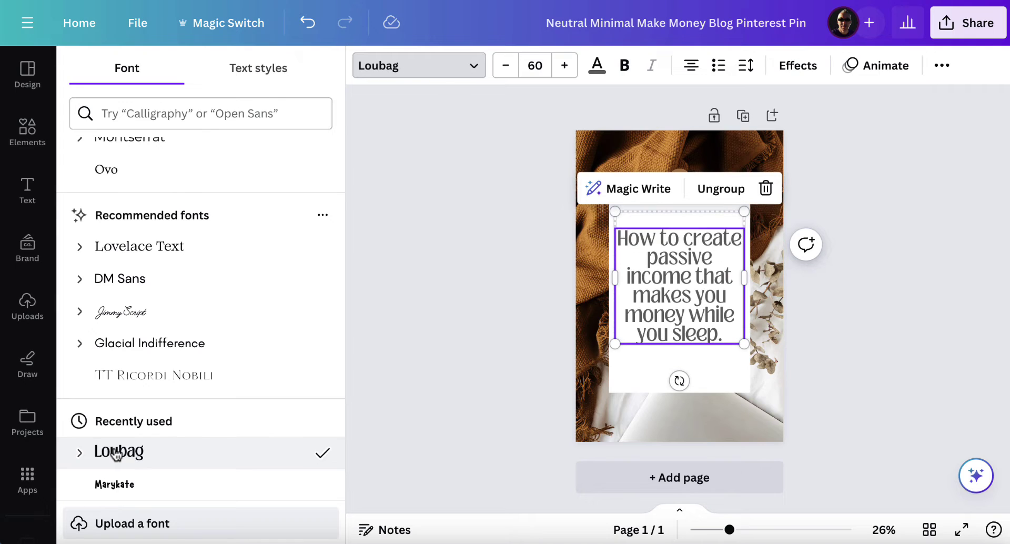
pyautogui.click(563, 66)
pyautogui.click(564, 66)
pyautogui.click(563, 65)
pyautogui.click(625, 66)
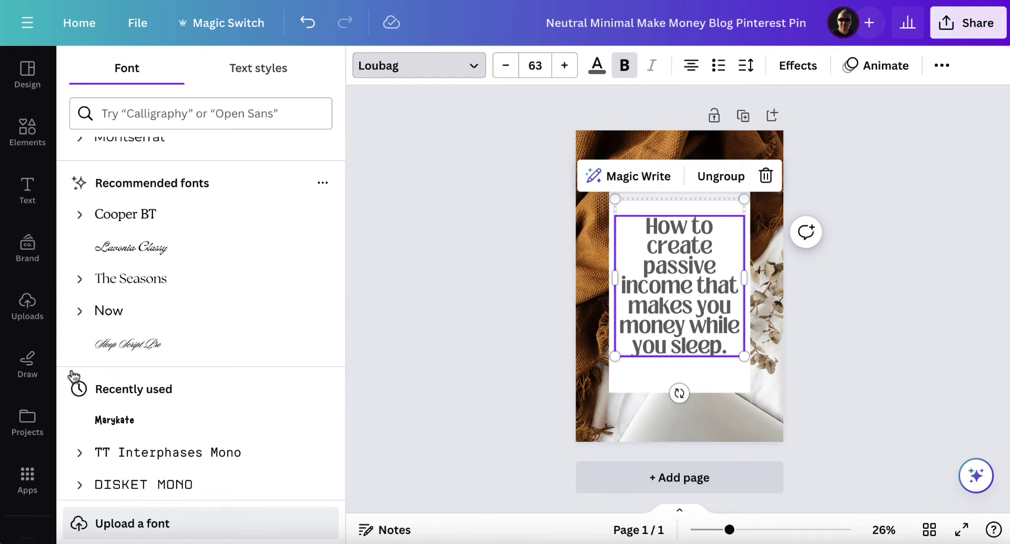
# Step: Load the Motivational quotes CSV into the Bulk create app
pyautogui.click(28, 476)
pyautogui.scroll(-3, 201, 352)
pyautogui.scroll(-3, 202, 357)
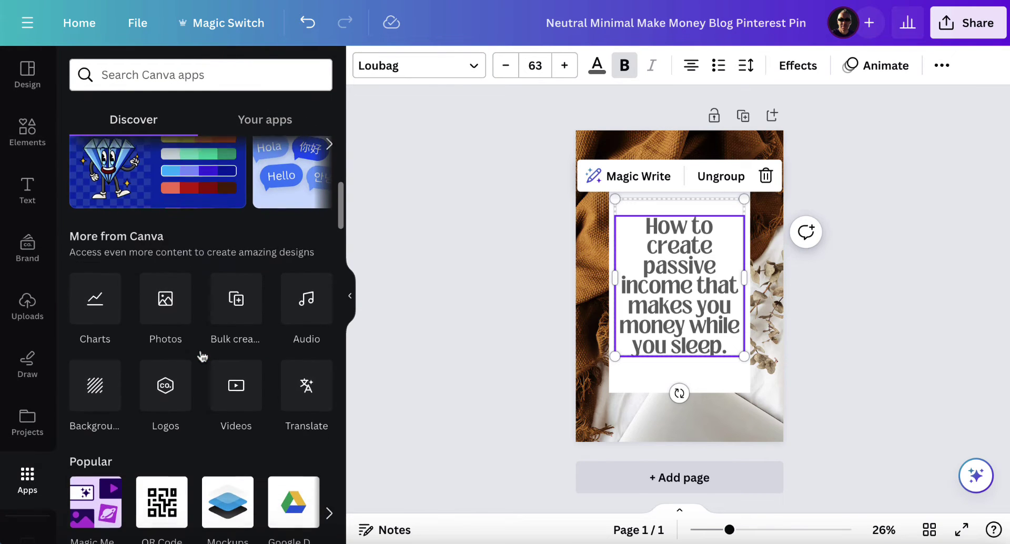
pyautogui.click(237, 300)
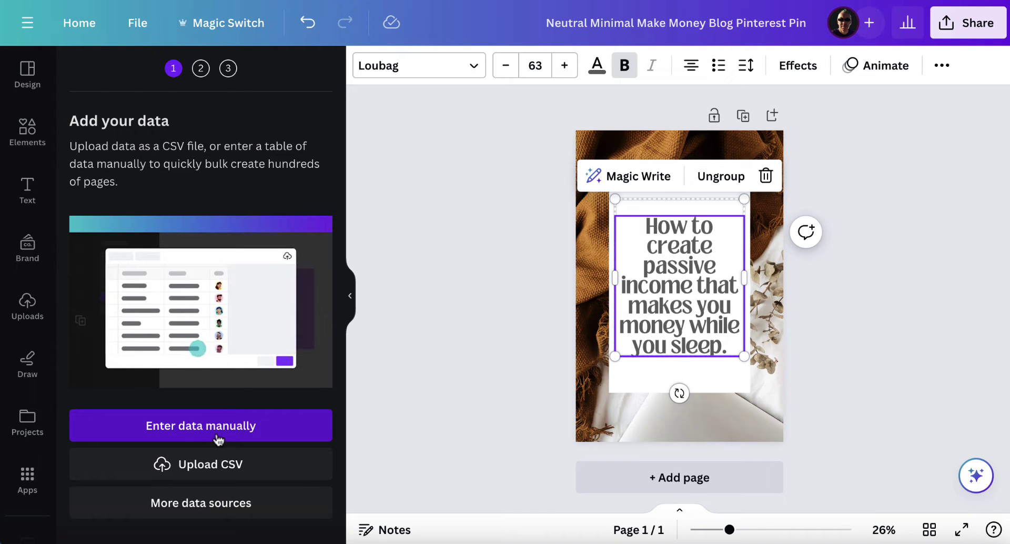
pyautogui.click(221, 465)
pyautogui.click(276, 104)
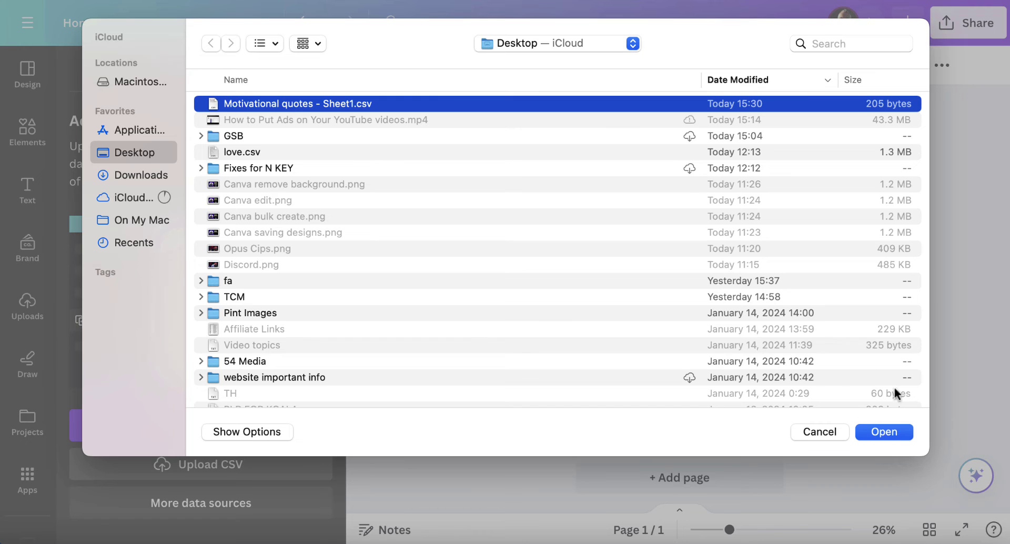
pyautogui.click(886, 434)
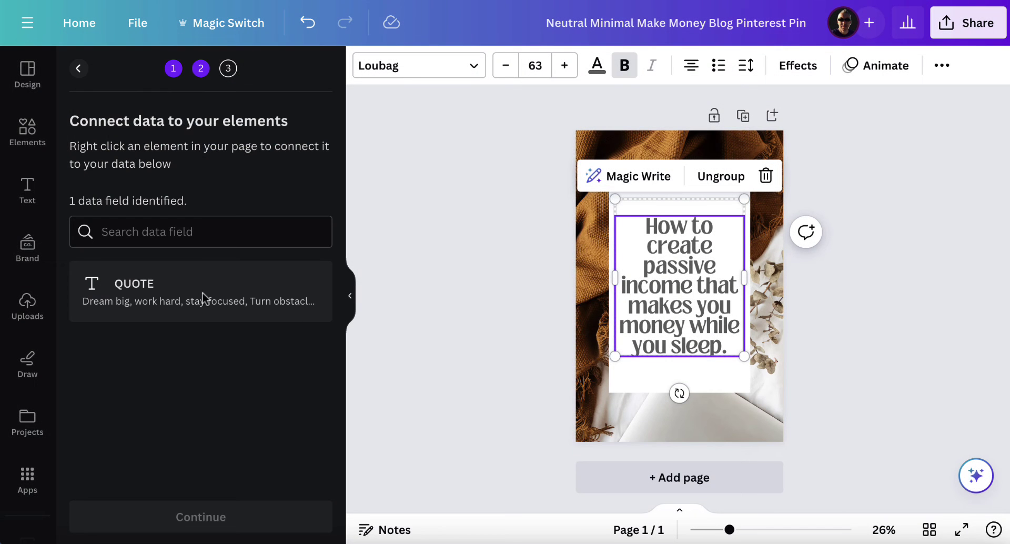
# Step: Connect the headline to the QUOTE field and generate 5 designs
pyautogui.doubleClick(679, 265)
pyautogui.click(534, 267)
pyautogui.click(651, 306)
pyautogui.click(764, 176)
pyautogui.click(805, 371)
pyautogui.click(805, 301)
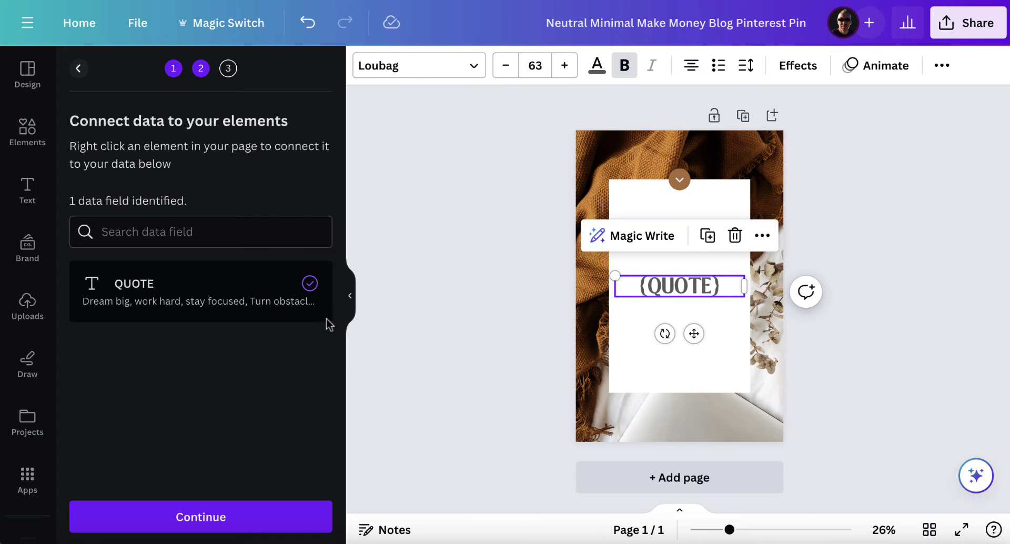
pyautogui.click(190, 516)
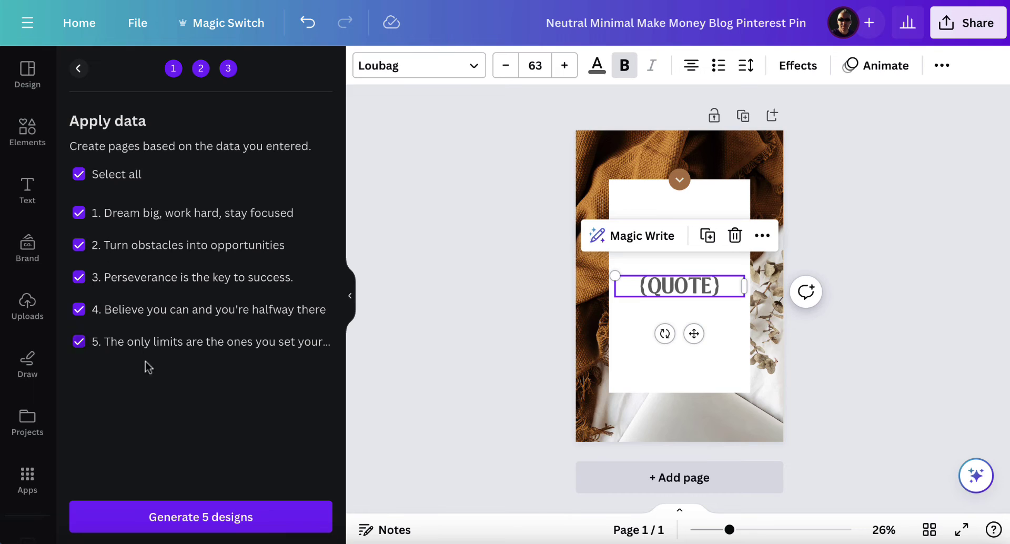
pyautogui.click(203, 514)
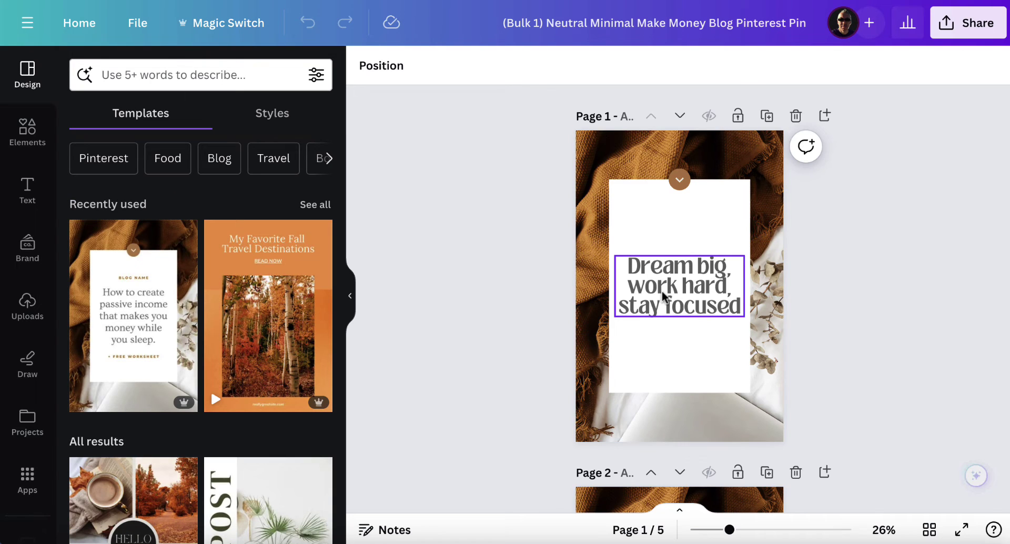
# Step: Widen page 3's quote box so 'Perseverance' stays on one line
pyautogui.scroll(-3, 664, 292)
pyautogui.scroll(-6, 664, 298)
pyautogui.scroll(2, 667, 257)
pyautogui.scroll(-5, 678, 237)
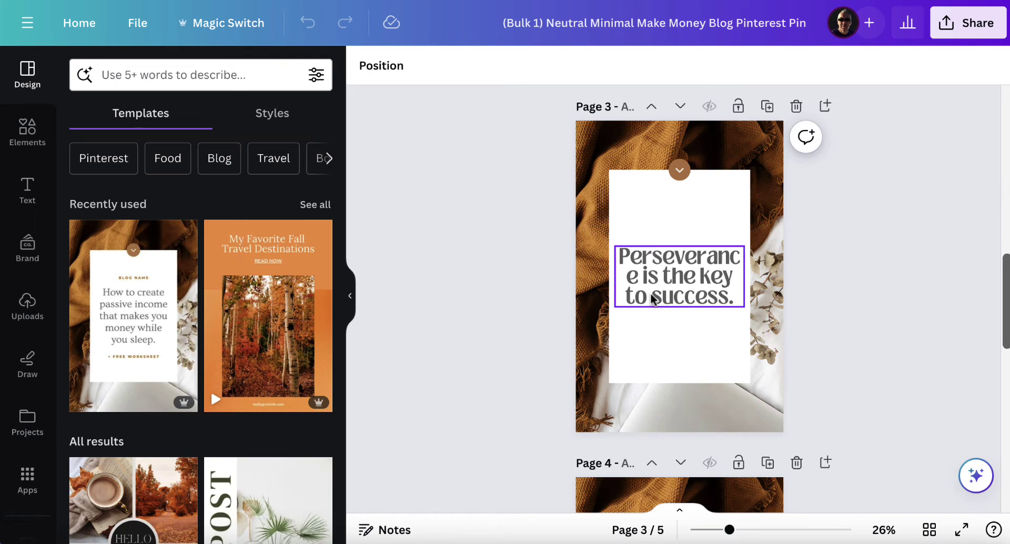
pyautogui.click(625, 288)
pyautogui.moveTo(613, 276); pyautogui.dragTo(607, 276)
# Step: Widen page 2's quote box so 'opportunities' fits unbroken
pyautogui.scroll(4, 752, 158)
pyautogui.click(692, 171)
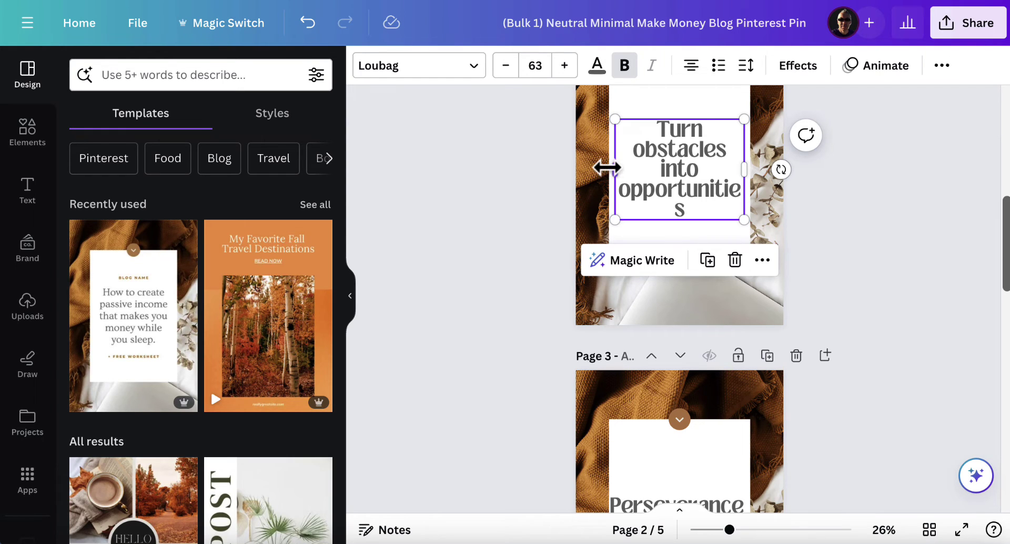
pyautogui.moveTo(616, 171); pyautogui.dragTo(606, 167)
pyautogui.click(740, 264)
pyautogui.scroll(-9, 739, 263)
pyautogui.scroll(-7, 740, 264)
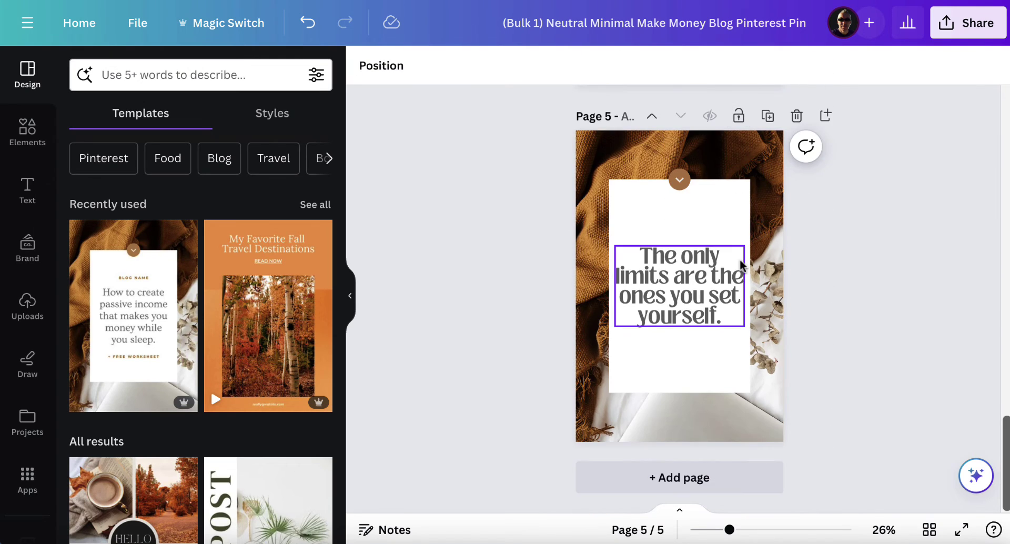
pyautogui.scroll(20, 681, 230)
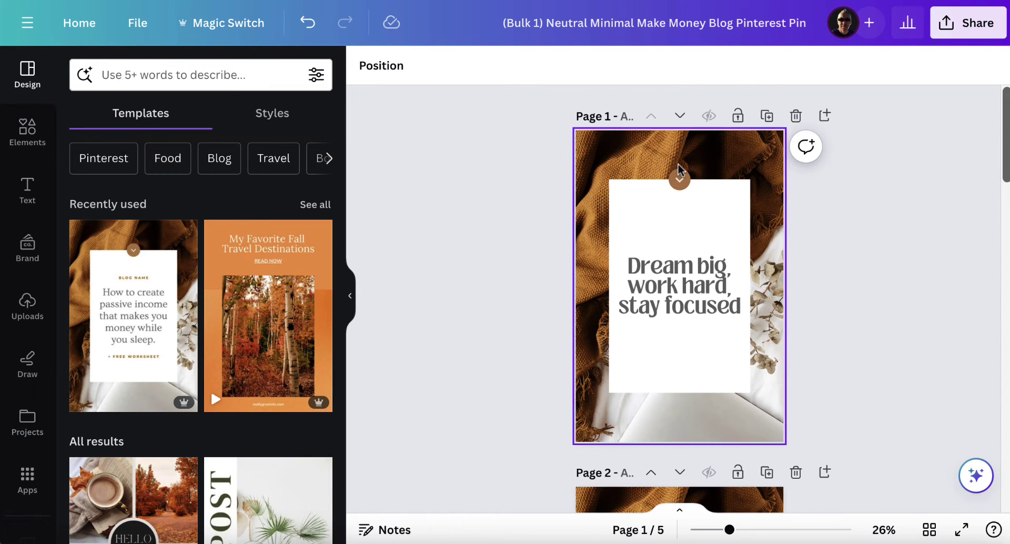
pyautogui.click(679, 179)
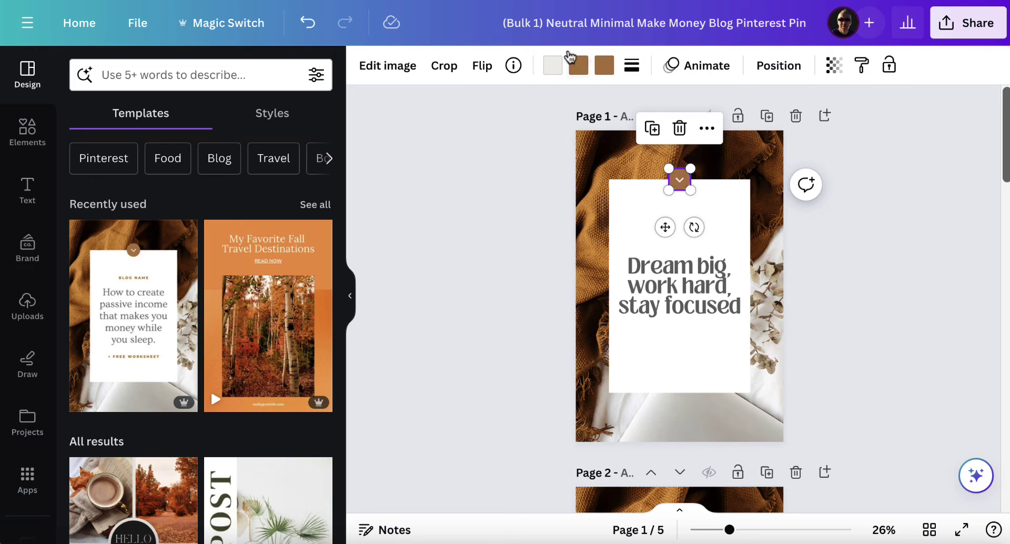
pyautogui.click(594, 173)
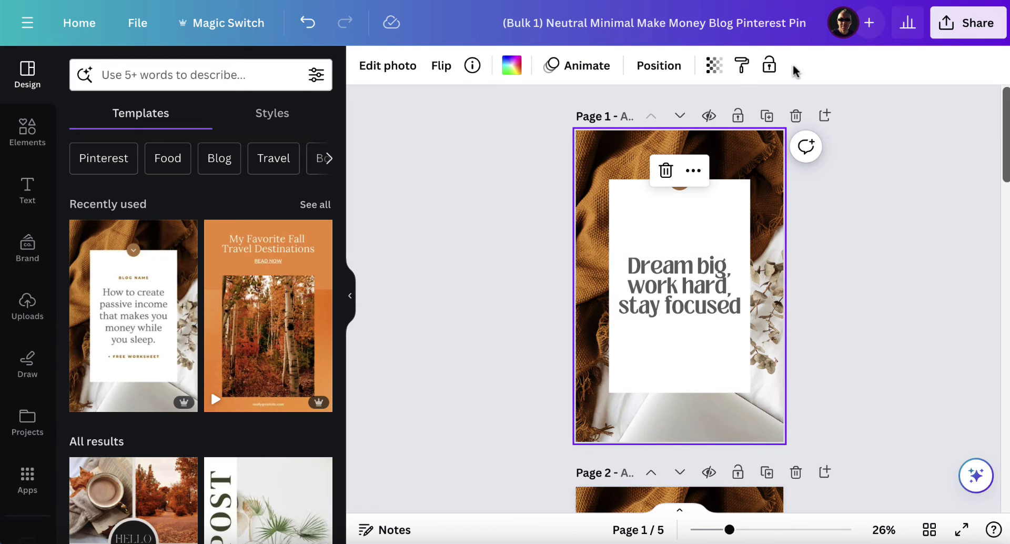
# Step: Rename the design 'MQ pins' and review its PNG download settings for all 5 pages
pyautogui.click(813, 32)
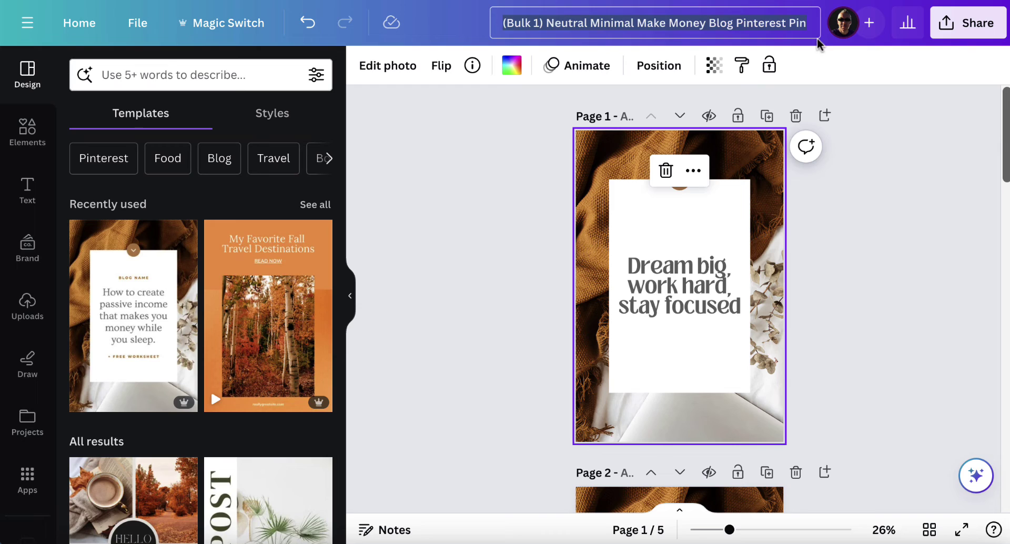
pyautogui.write('MQ')
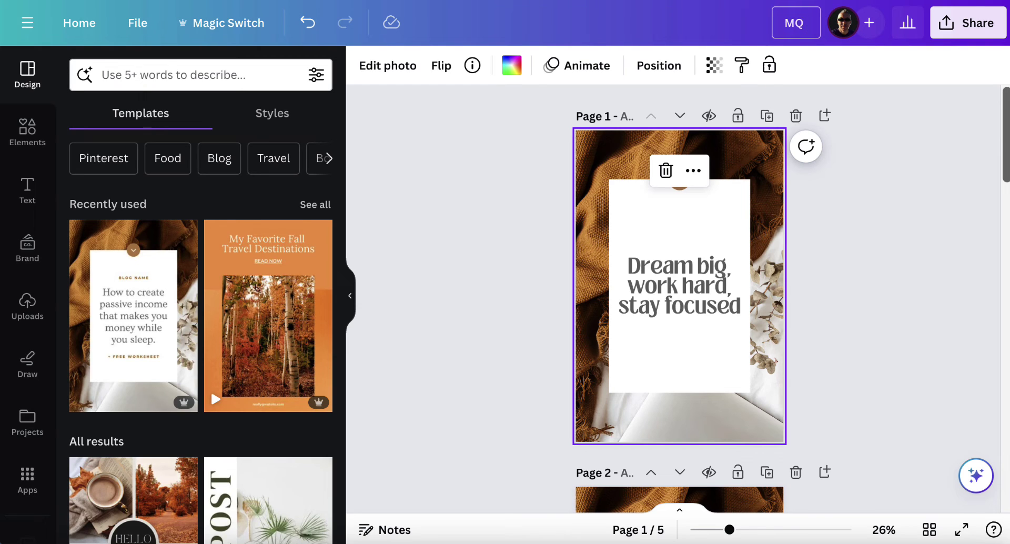
pyautogui.write(' pins')
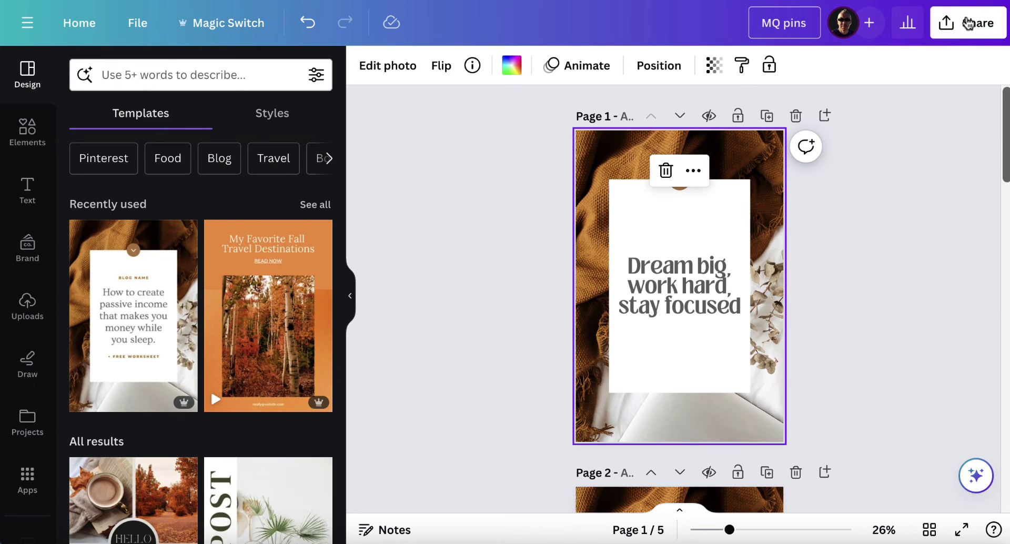
pyautogui.click(968, 24)
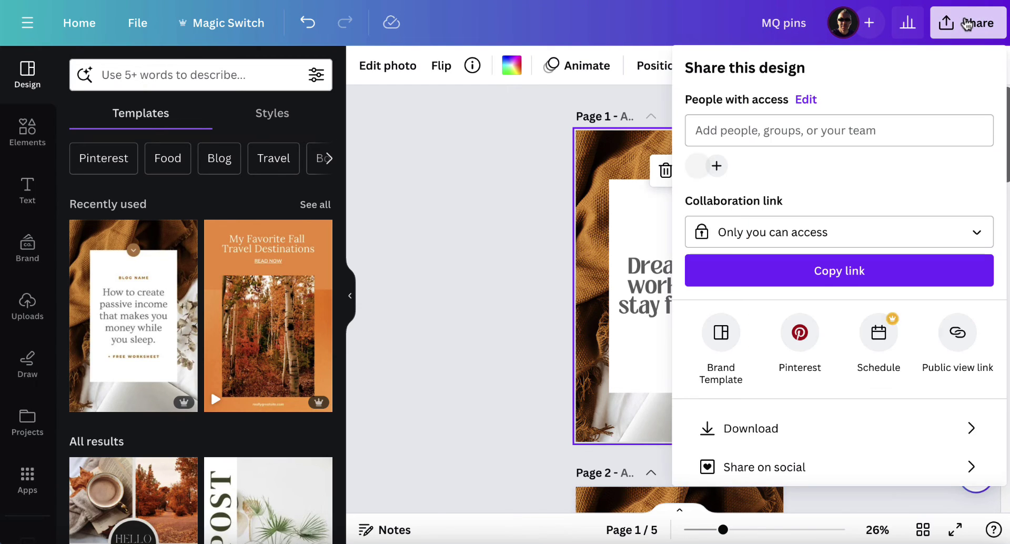
pyautogui.click(730, 433)
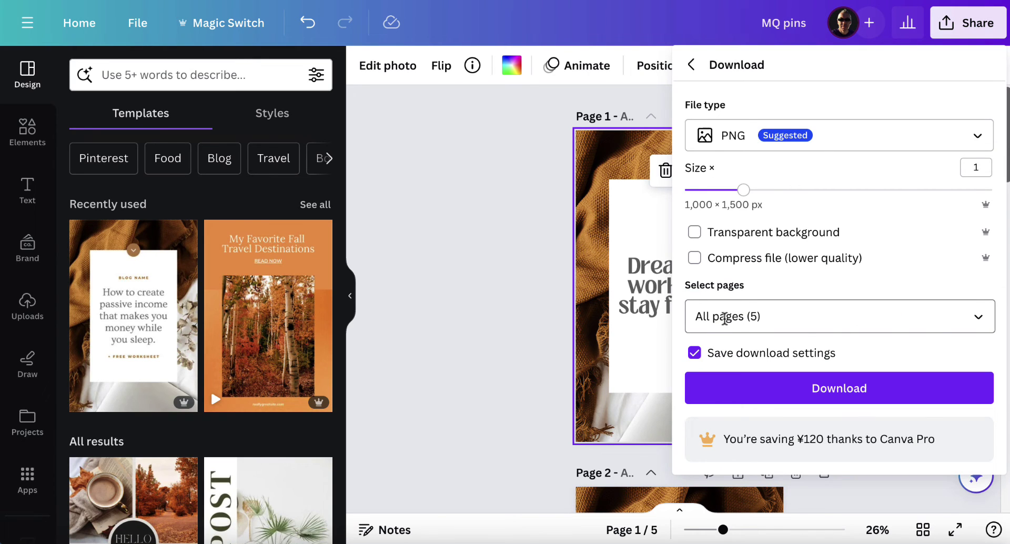
pyautogui.click(462, 268)
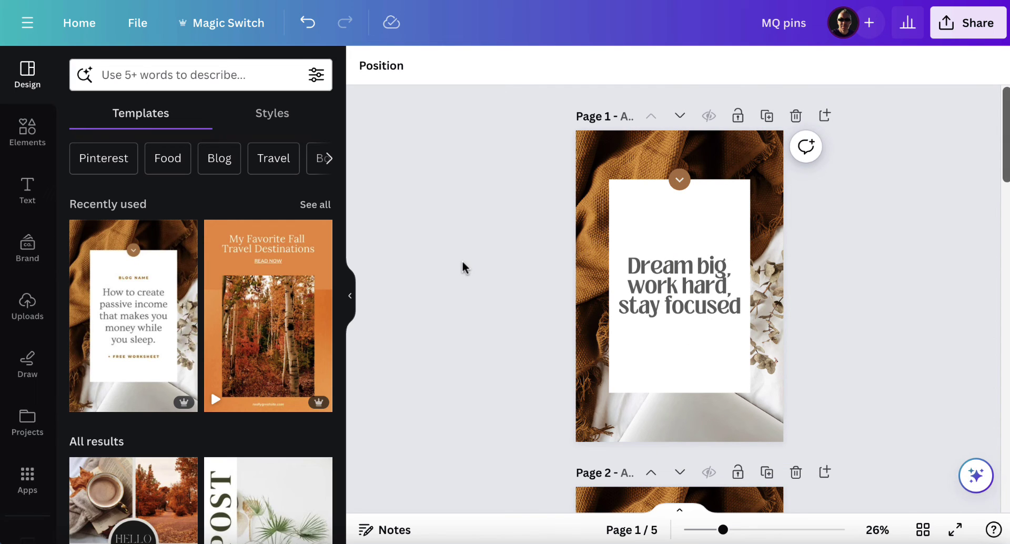